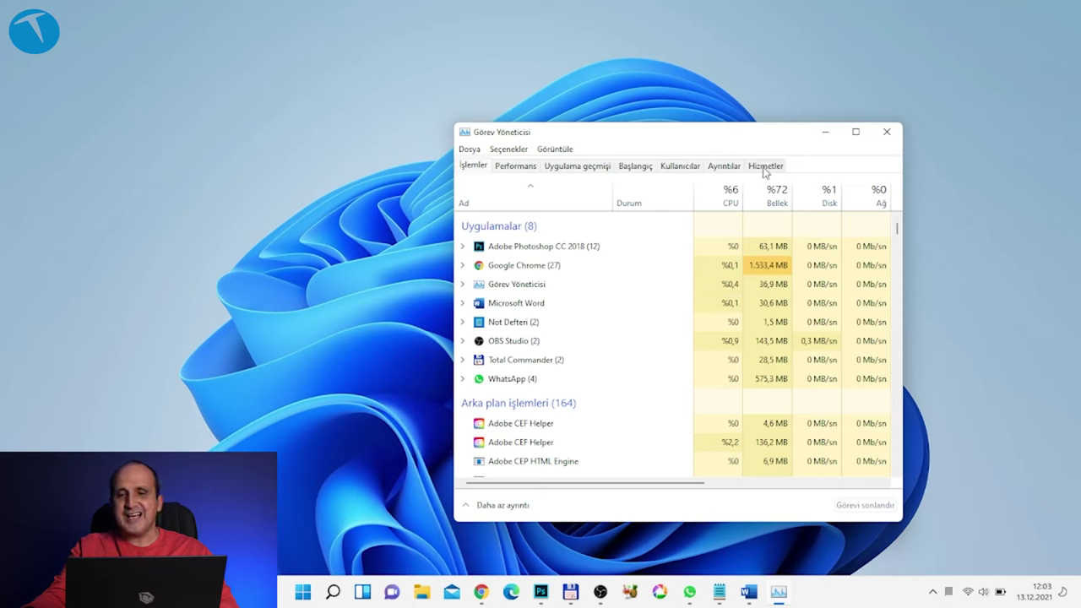
Open the startup programs list in Task Manager and disable USB Audio at startup
left_click(639, 167)
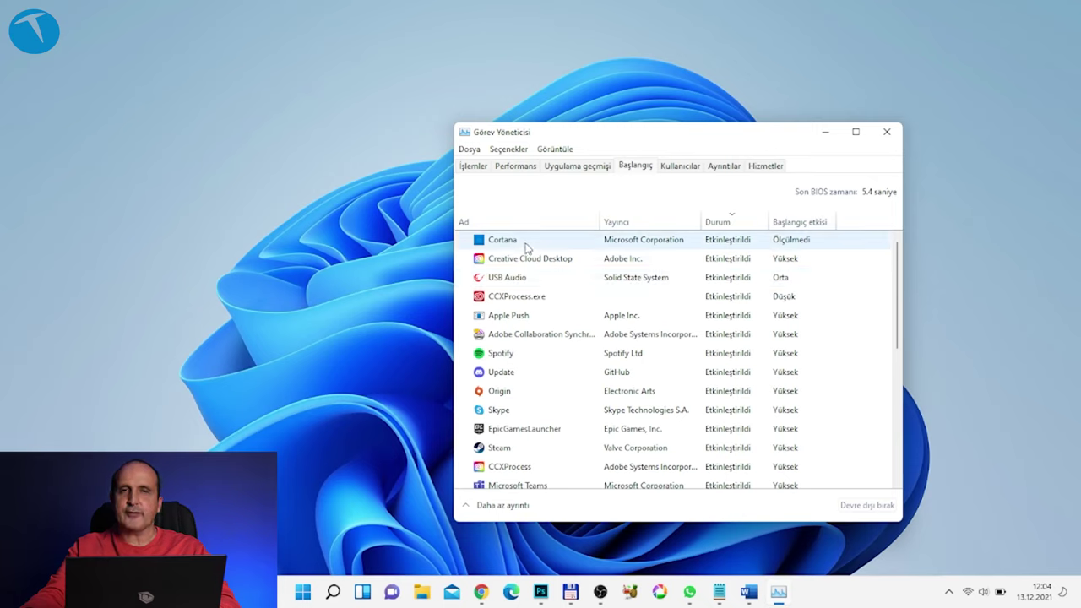
left_click(548, 266)
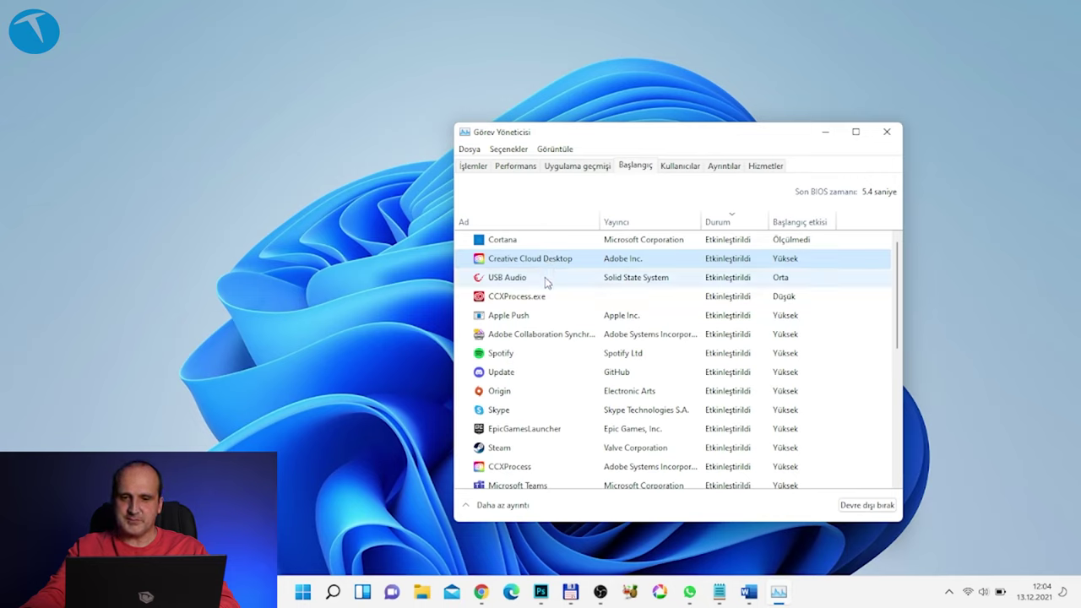
left_click(546, 282)
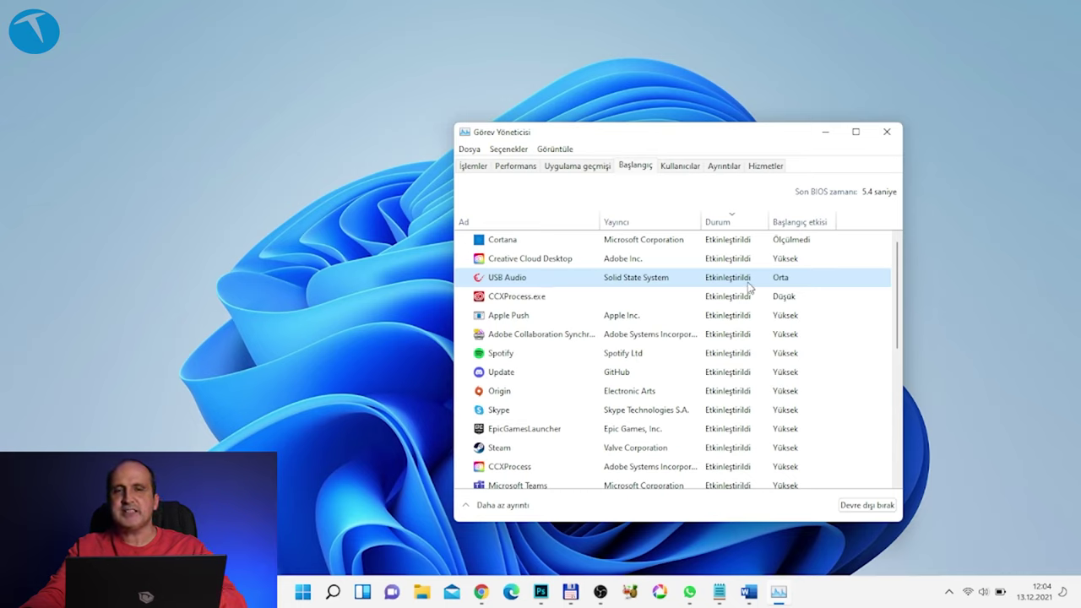
right_click(739, 284)
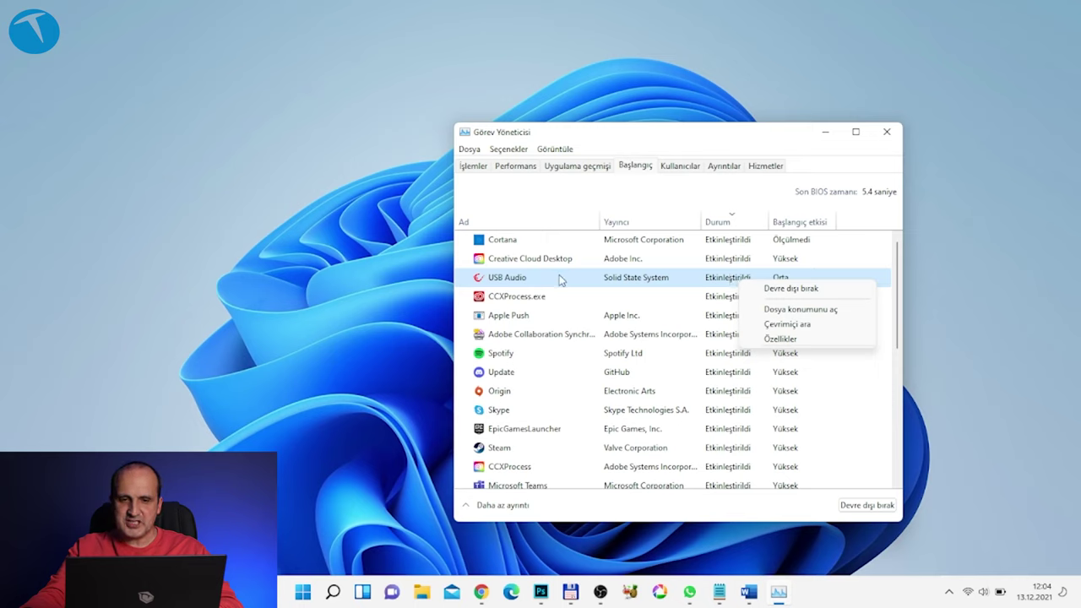
right_click(623, 285)
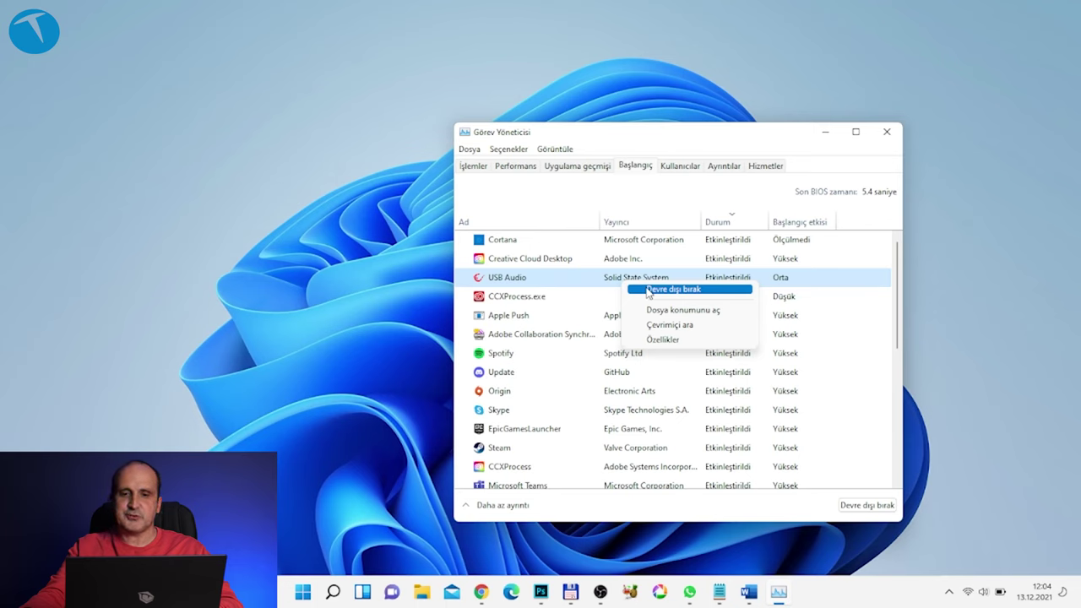
left_click(648, 290)
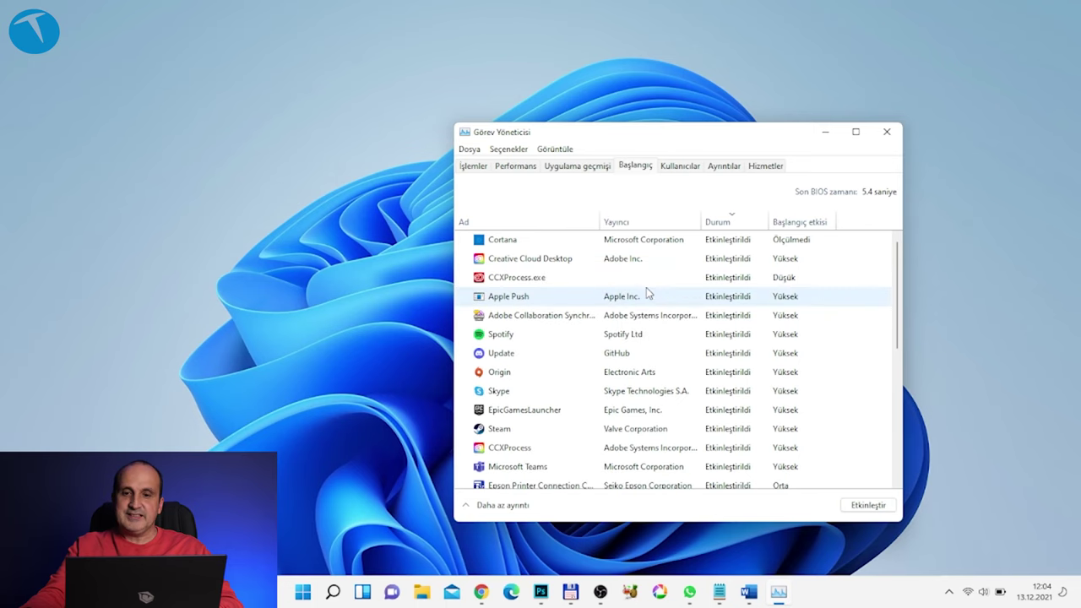
Sort the startup programs alphabetically by name and widen the Durum column so its full status text fits
left_click(718, 221)
left_click(507, 223)
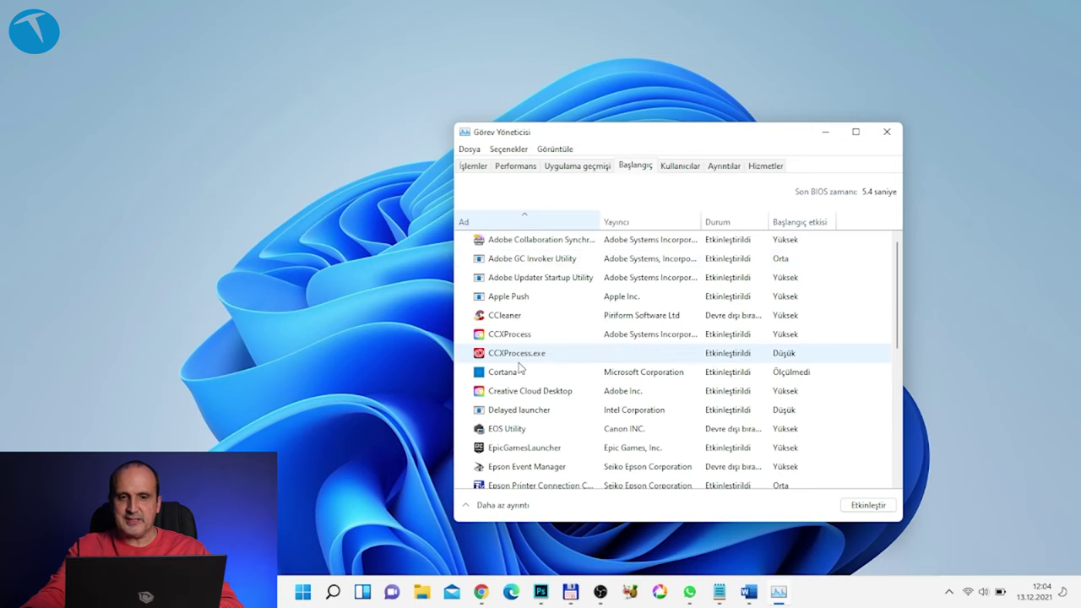
left_click(511, 321)
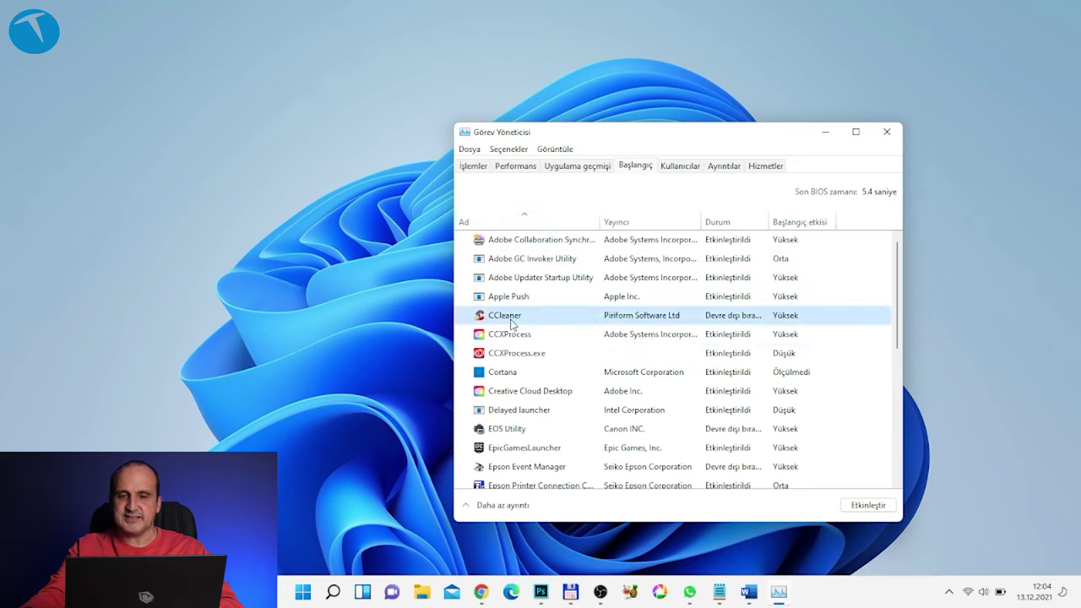
right_click(511, 321)
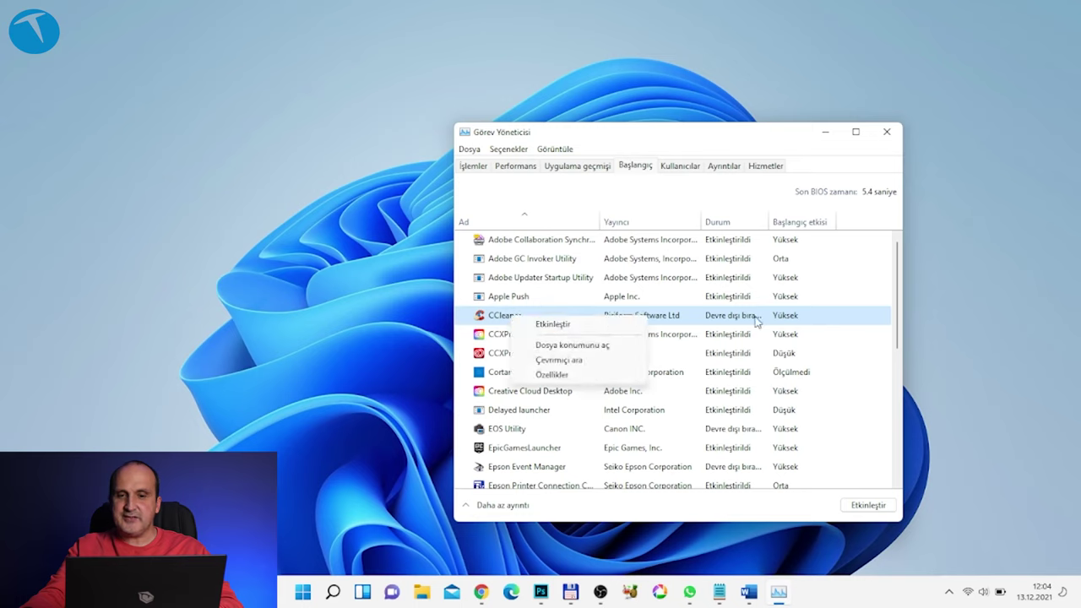
left_click(770, 225)
left_click_drag(775, 225, 808, 225)
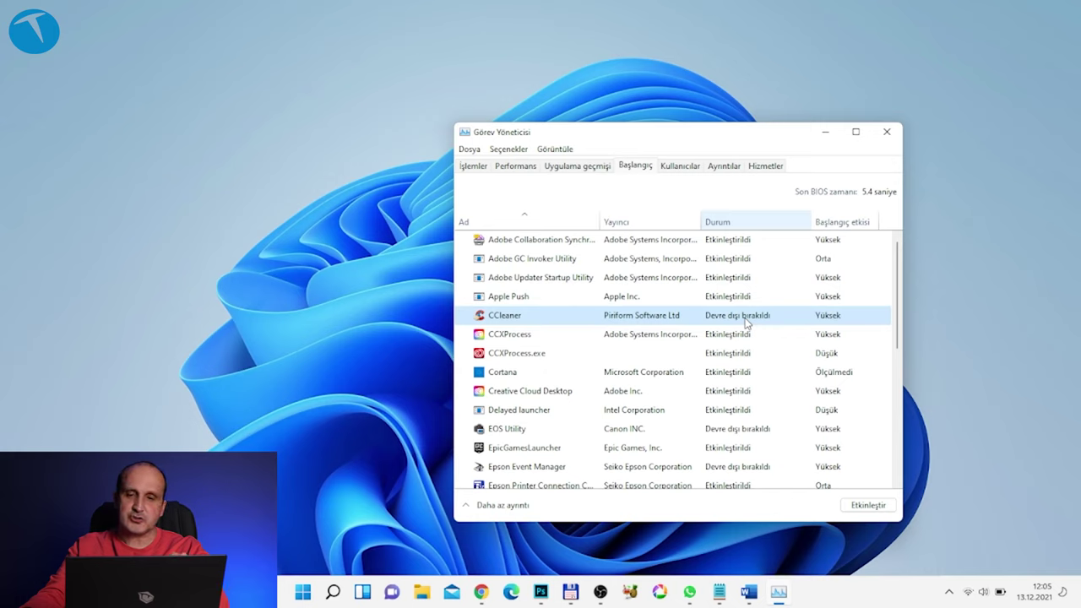
Enable CCleaner at startup and disable it again
right_click(675, 318)
left_click(706, 326)
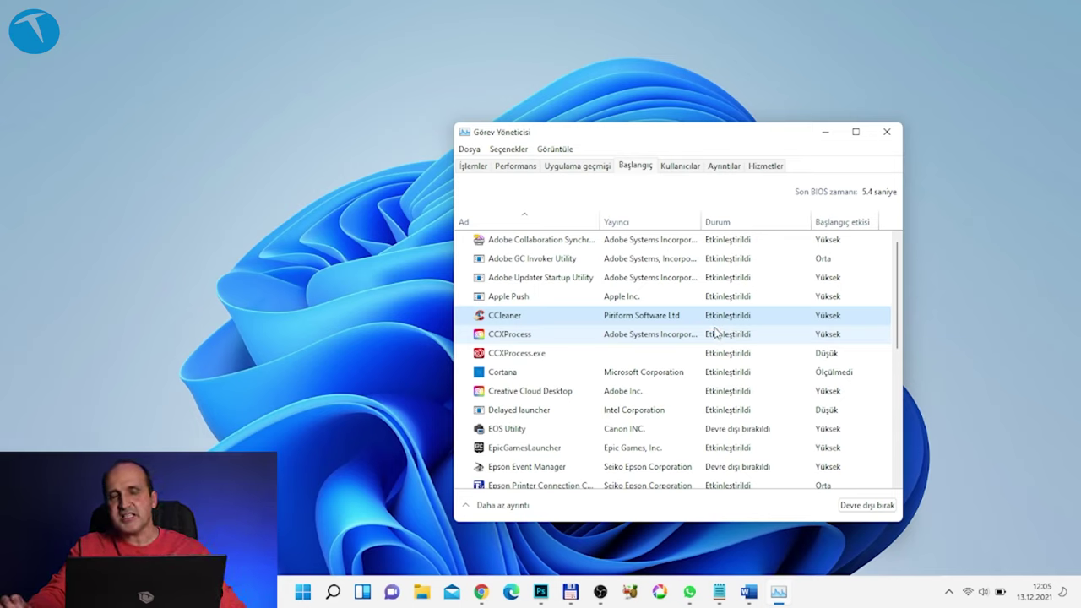
right_click(652, 319)
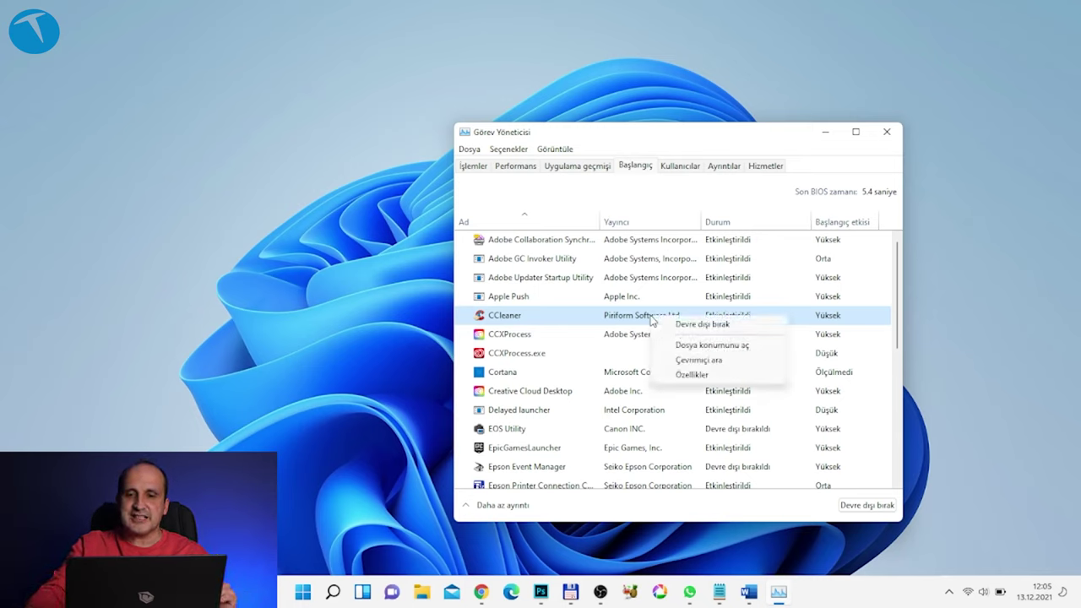
key("Escape")
Examine the startup entries EOS Utility and EpicGamesLauncher and the actions available for them, without changing either entry
scroll(620, 327, "down", 2)
scroll(621, 328, "down", 2)
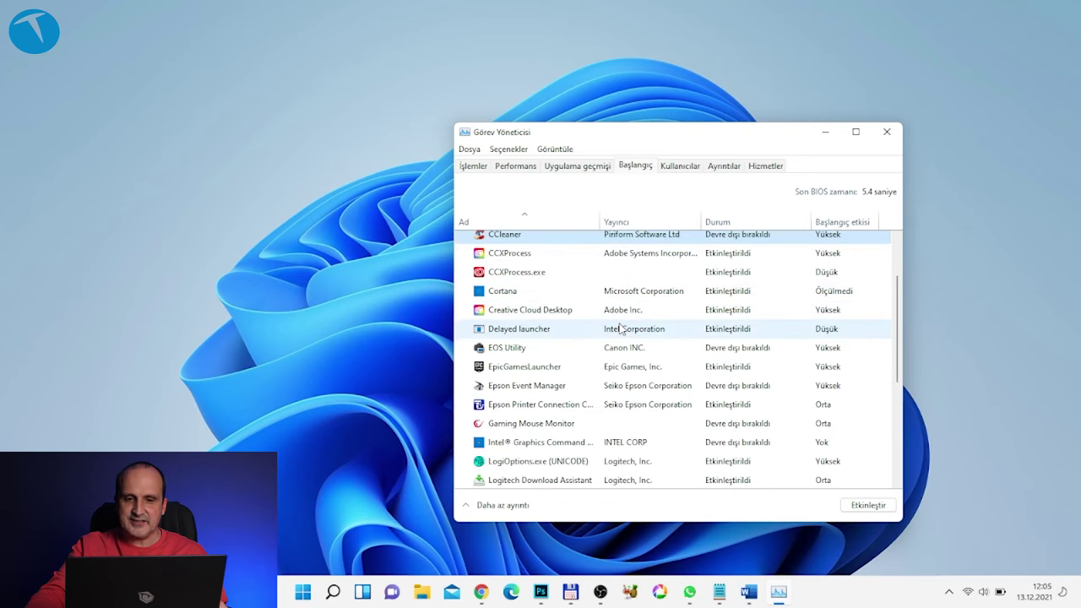
left_click(544, 351)
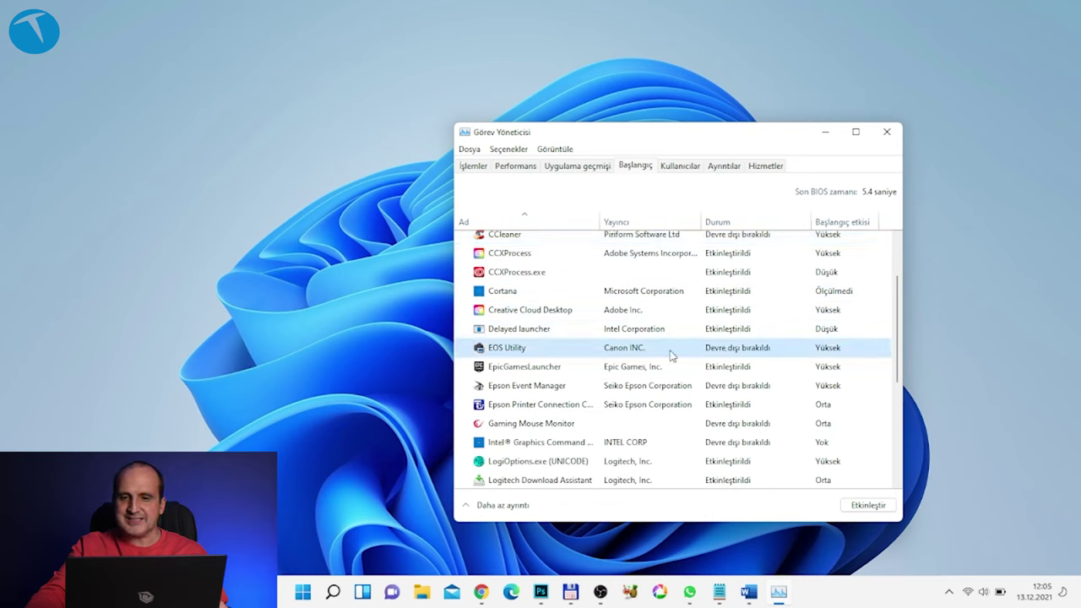
right_click(638, 349)
left_click(607, 353)
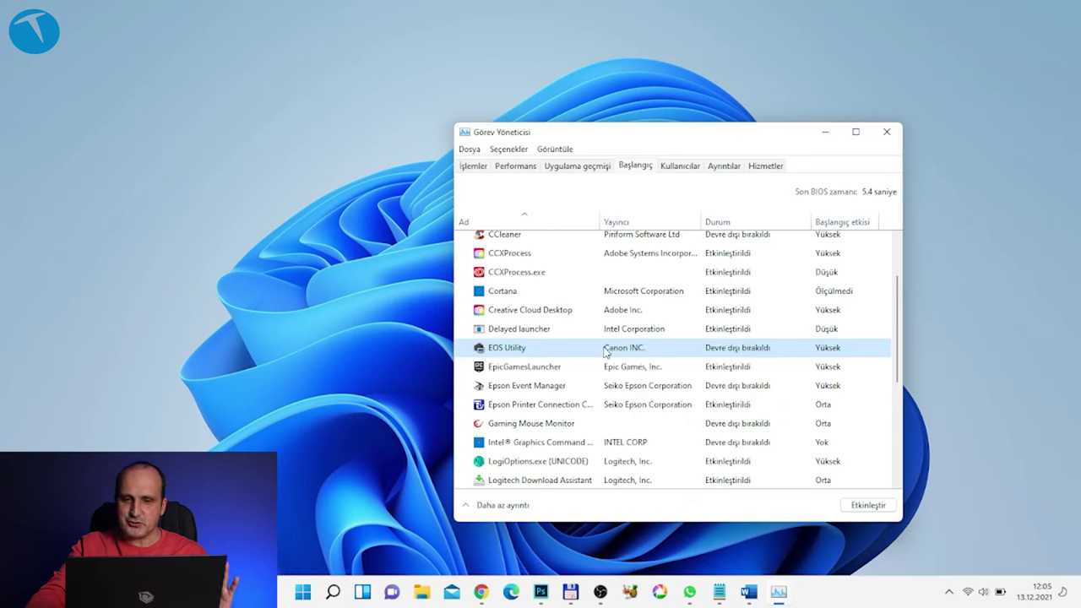
left_click(605, 369)
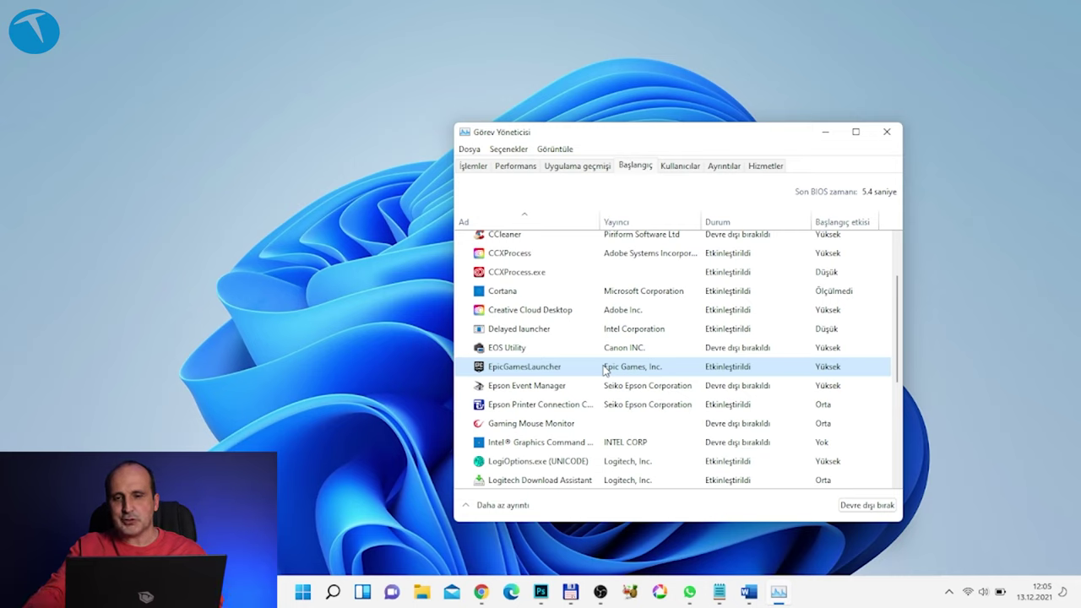
right_click(604, 369)
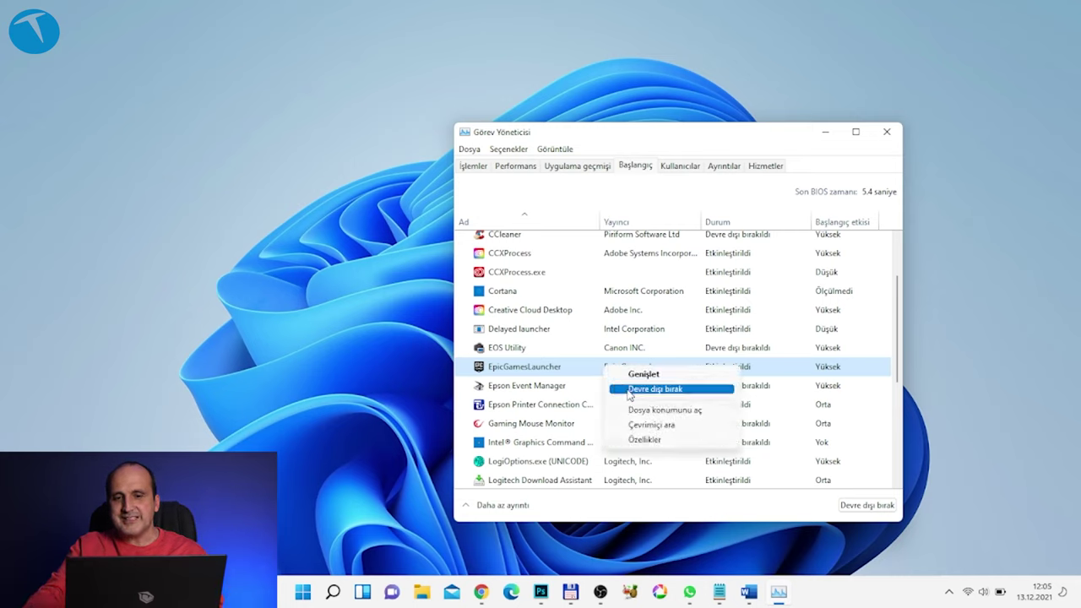
left_click(581, 375)
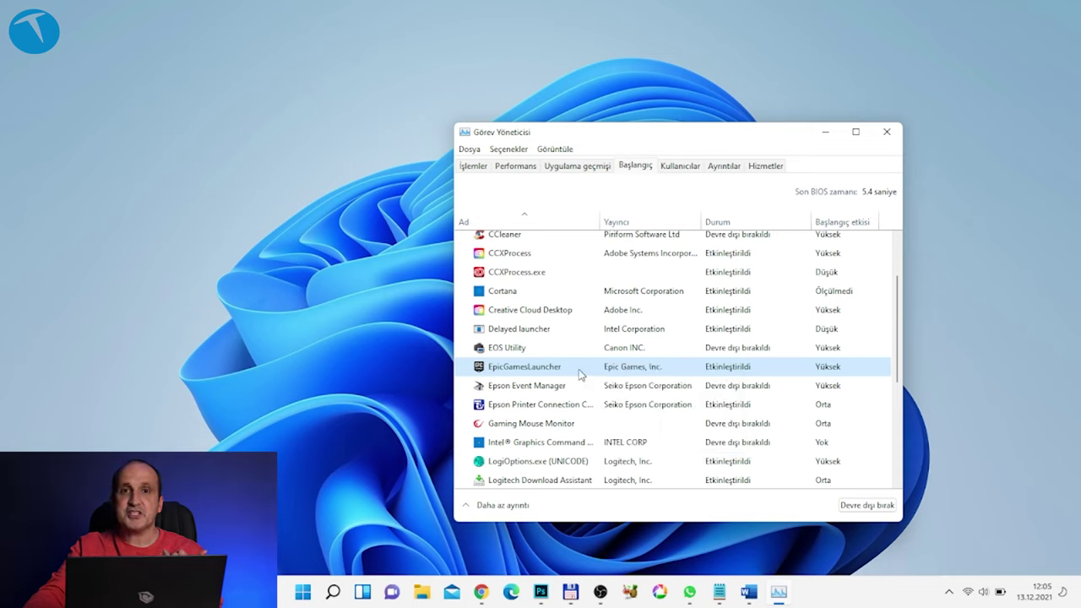
Go through the Epson and Logitech startup entries and disable Logitech Download Assistant
scroll(580, 371, "down", 1)
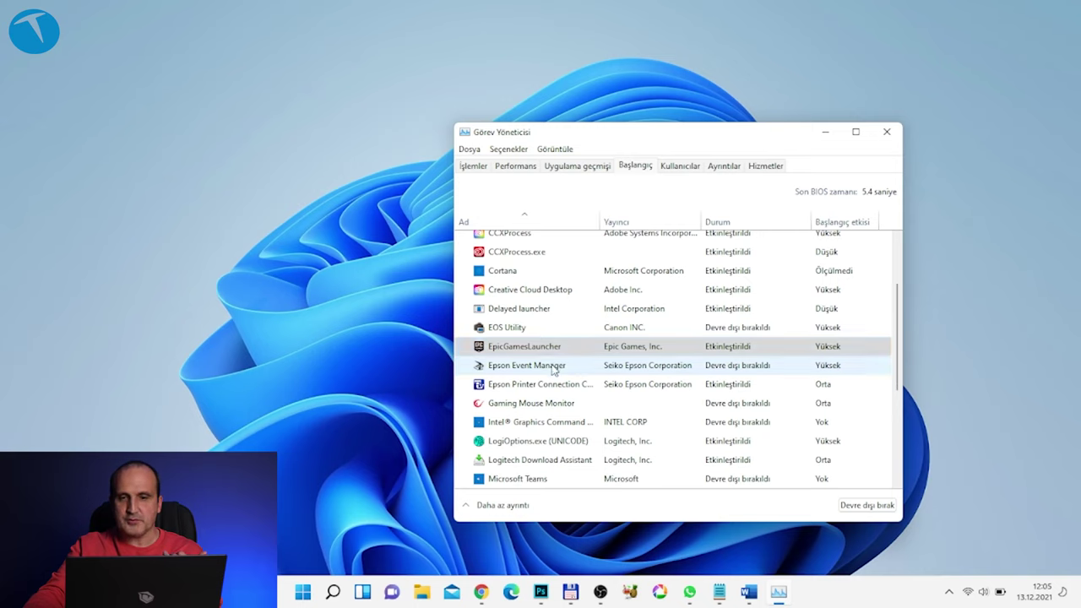
left_click(553, 366)
scroll(553, 367, "down", 1)
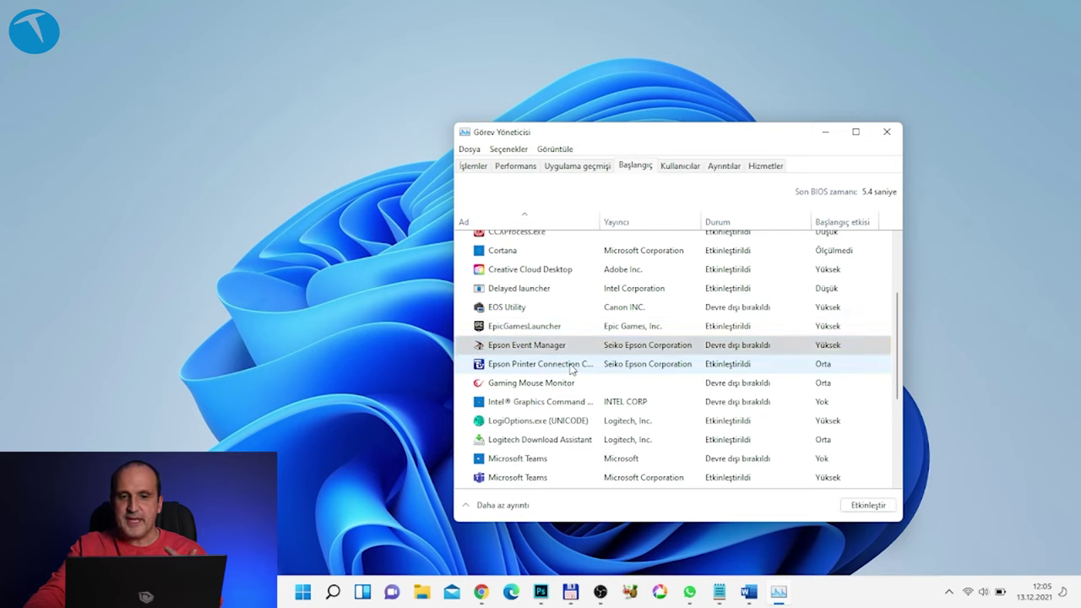
left_click(572, 369)
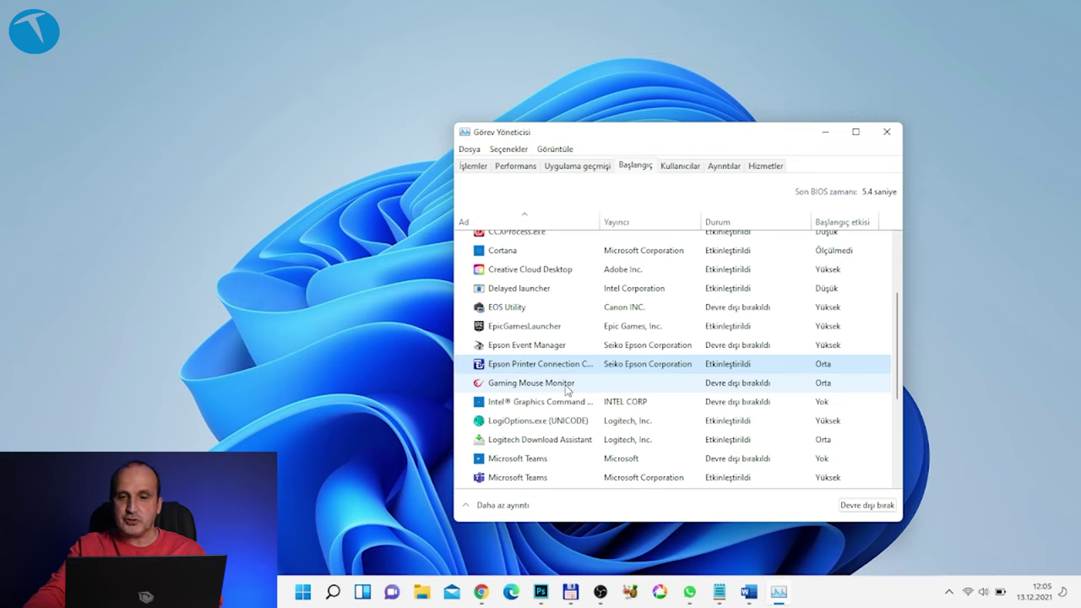
scroll(566, 388, "down", 1)
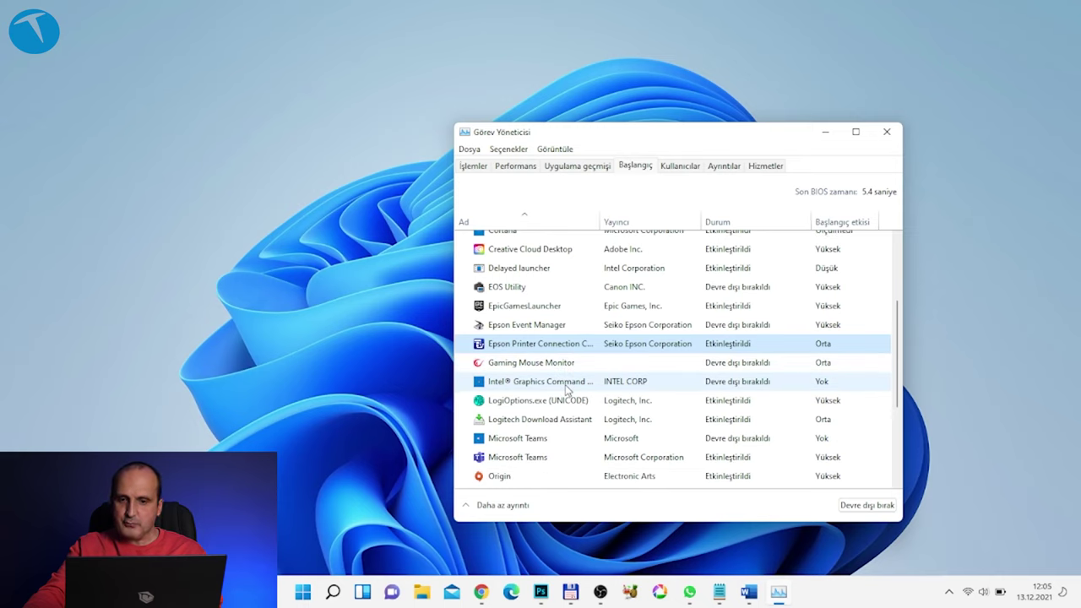
left_click(570, 402)
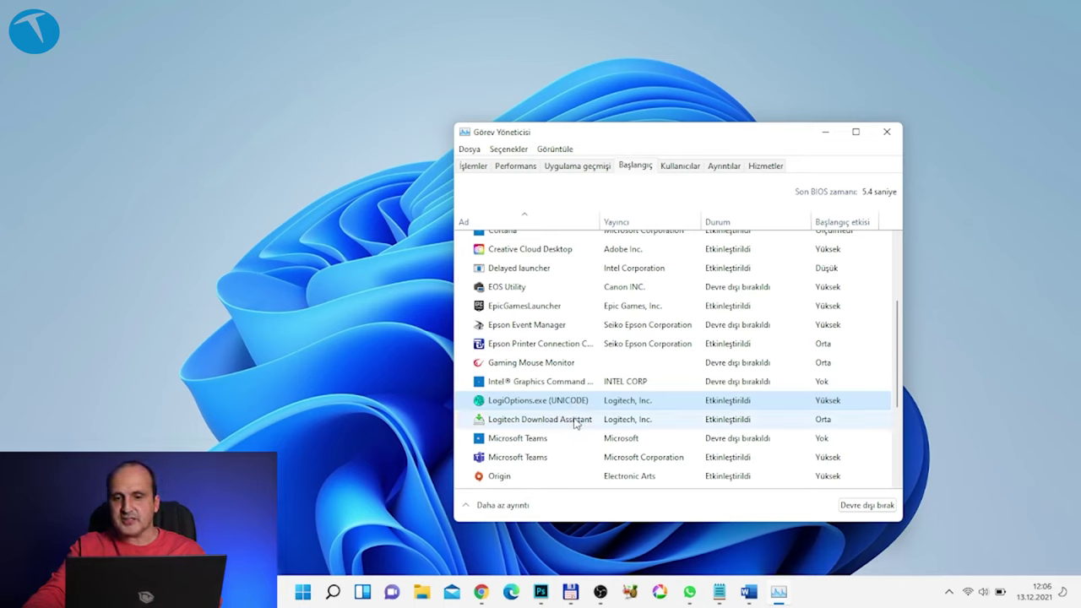
left_click(575, 421)
right_click(575, 422)
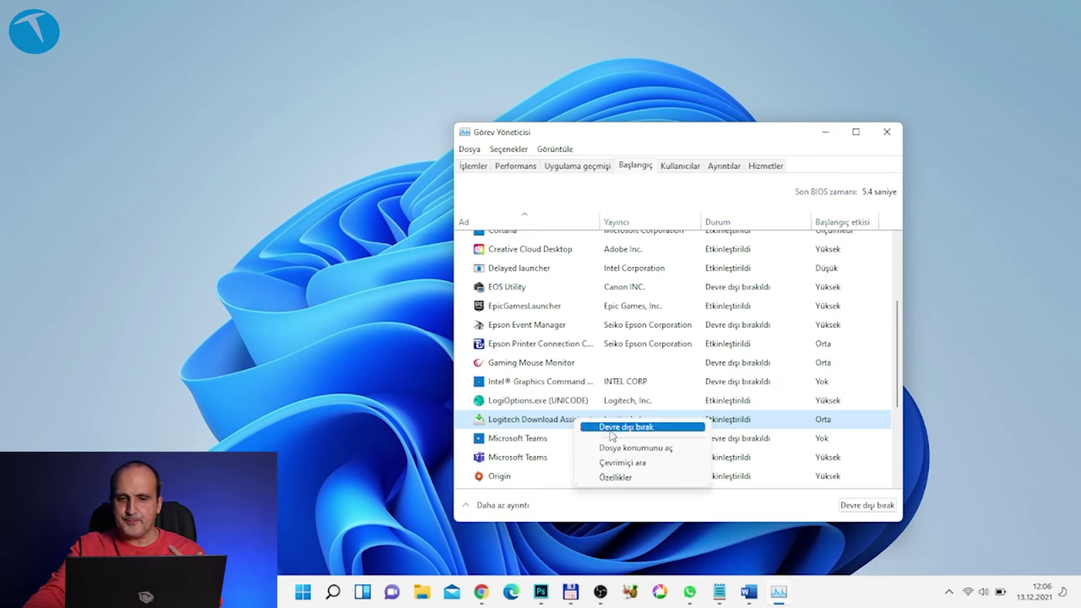
left_click(608, 432)
Disable Spotify at startup
scroll(608, 434, "down", 1)
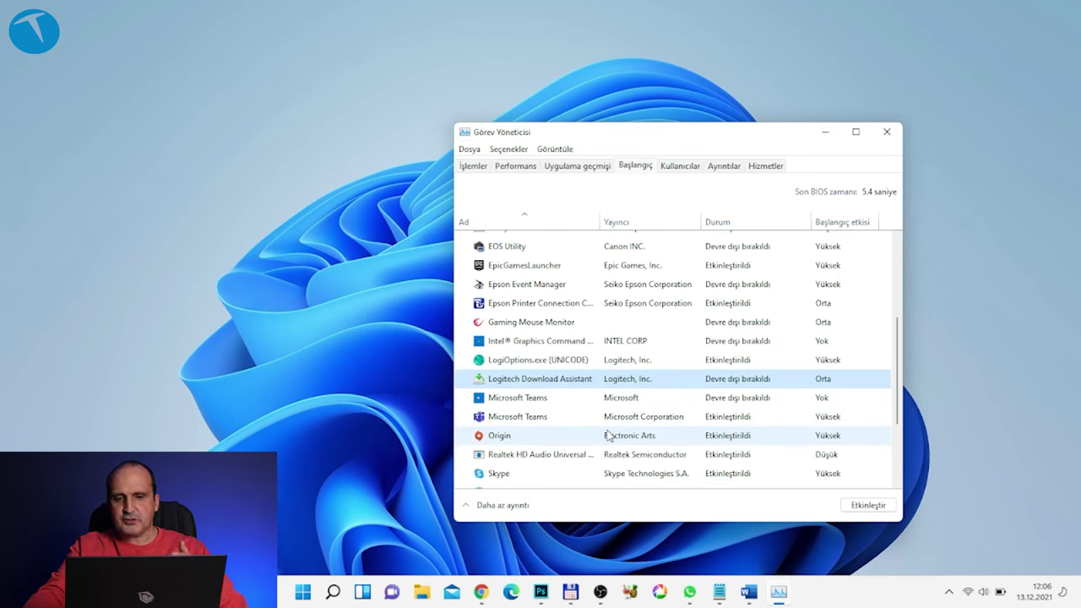
scroll(608, 434, "down", 2)
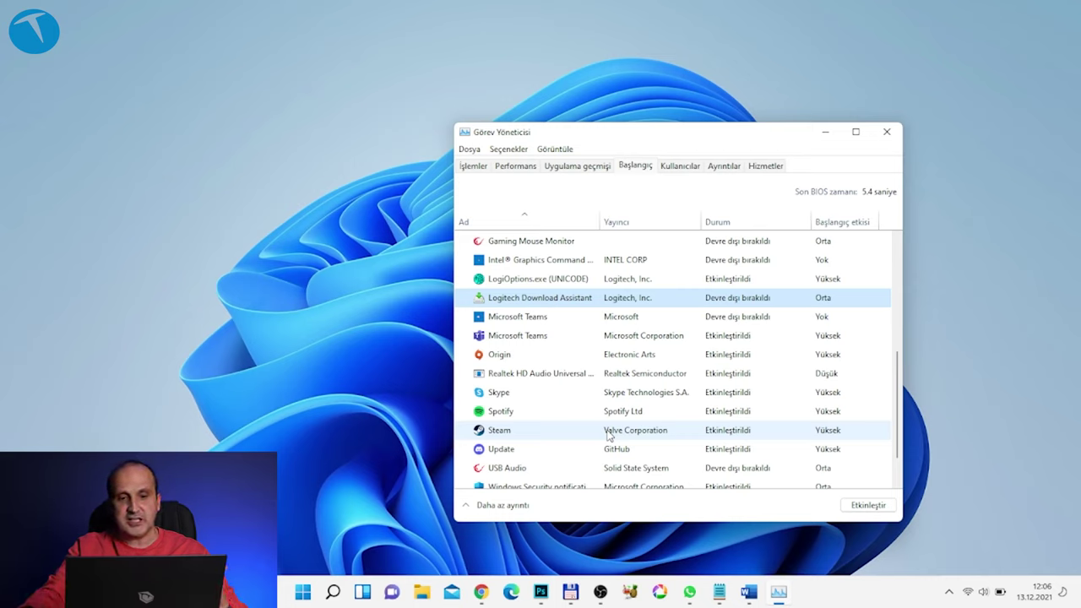
scroll(608, 435, "down", 1)
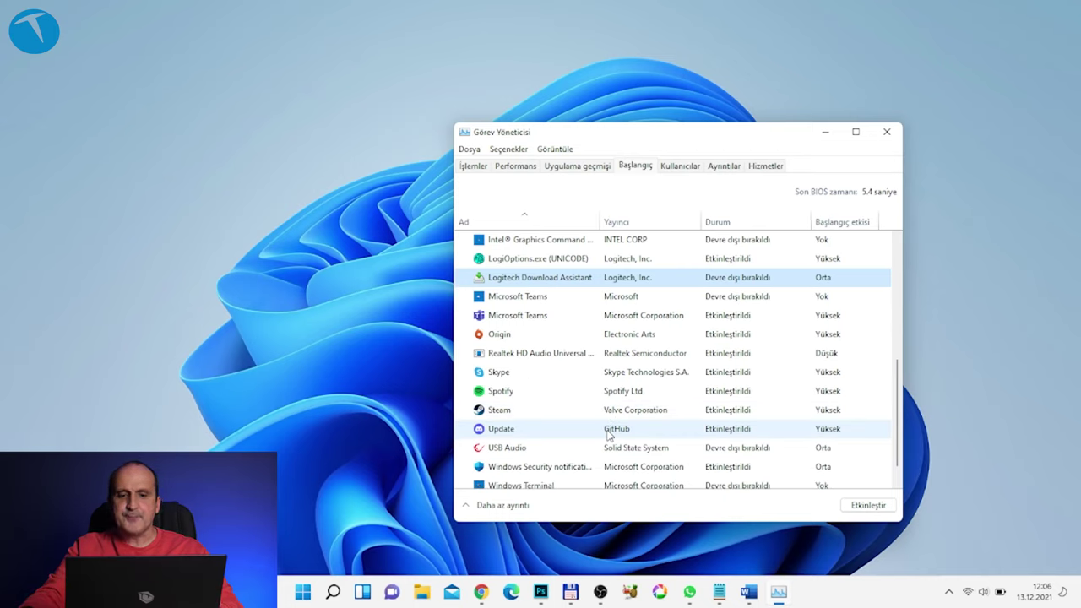
left_click(521, 389)
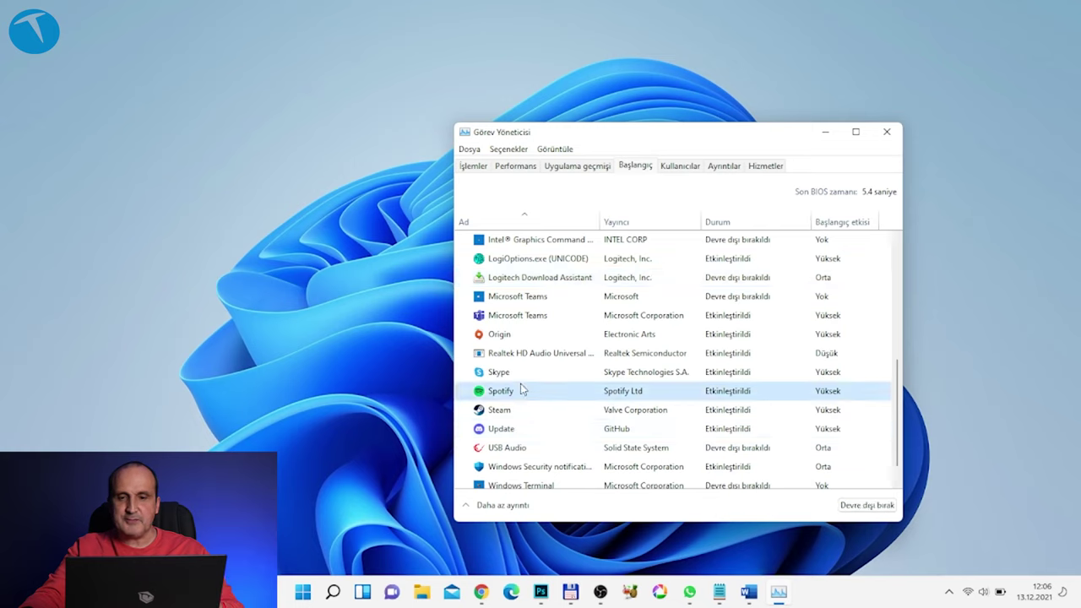
right_click(515, 402)
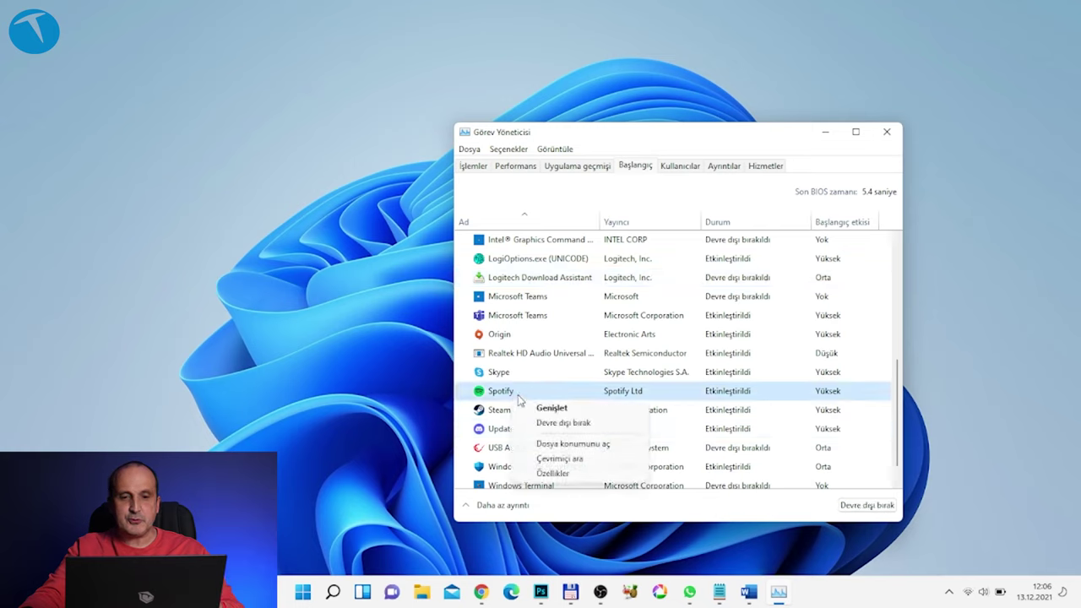
left_click(542, 424)
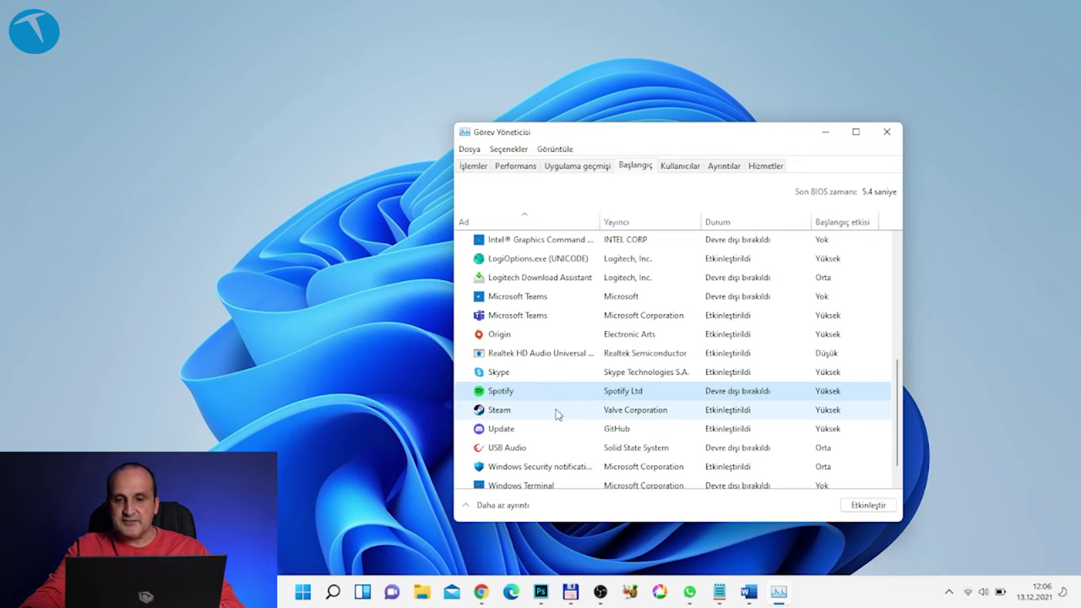
Review the remaining startup entries from Update through USB Audio, Windows Security notification and Windows Terminal to Xbox App Services
left_click(553, 428)
scroll(553, 426, "down", 1)
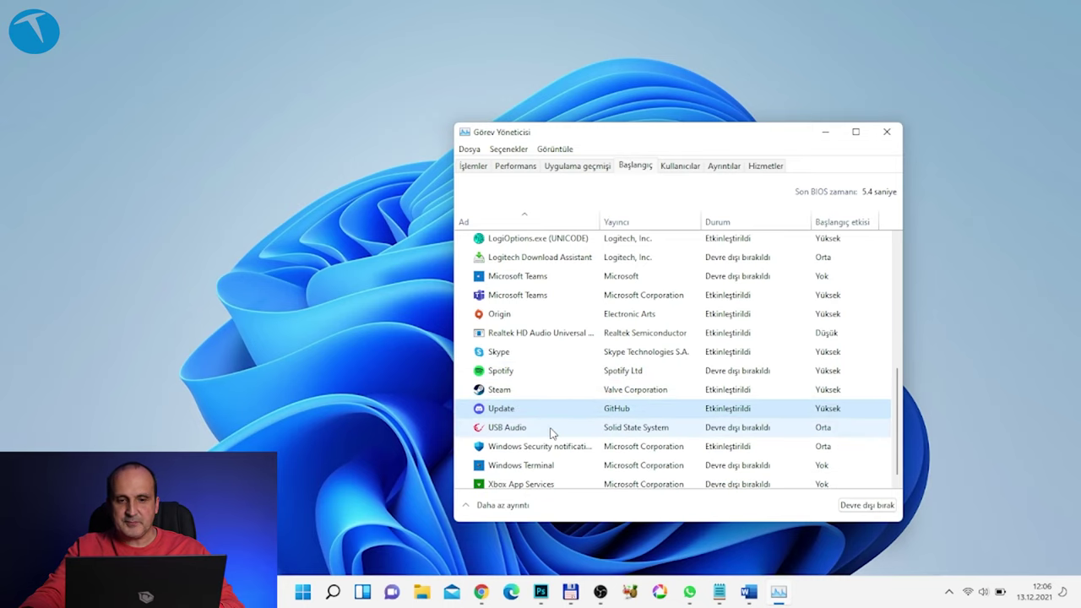
left_click(553, 432)
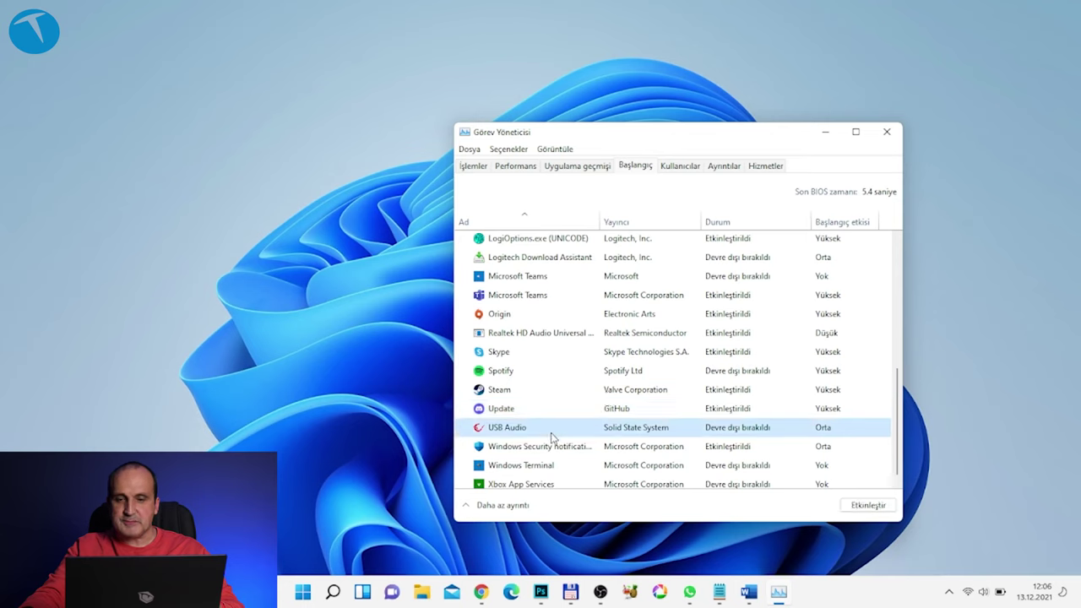
scroll(551, 435, "down", 1)
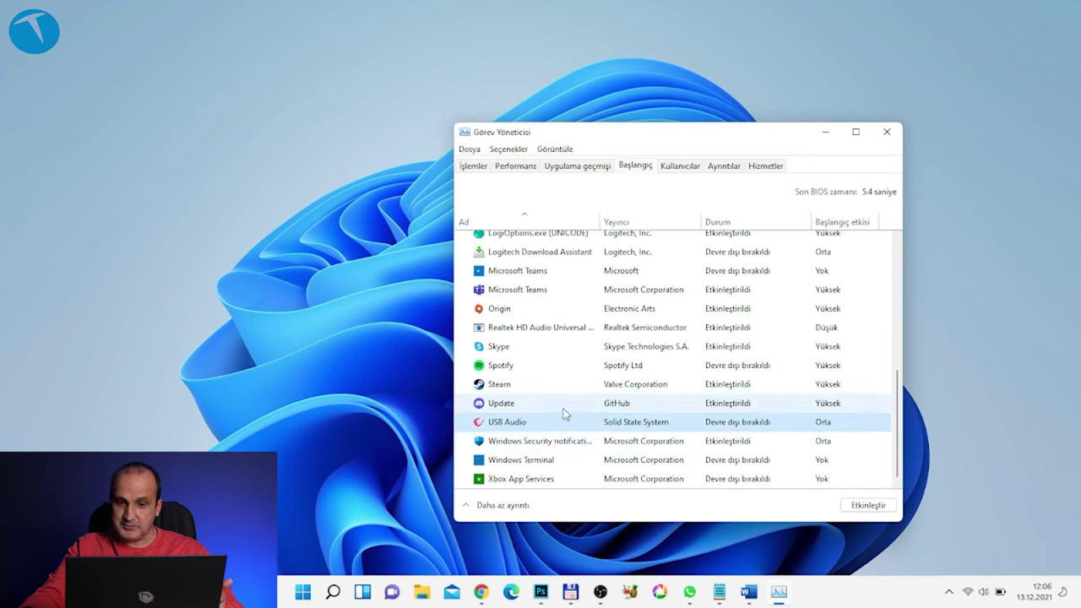
left_click(563, 447)
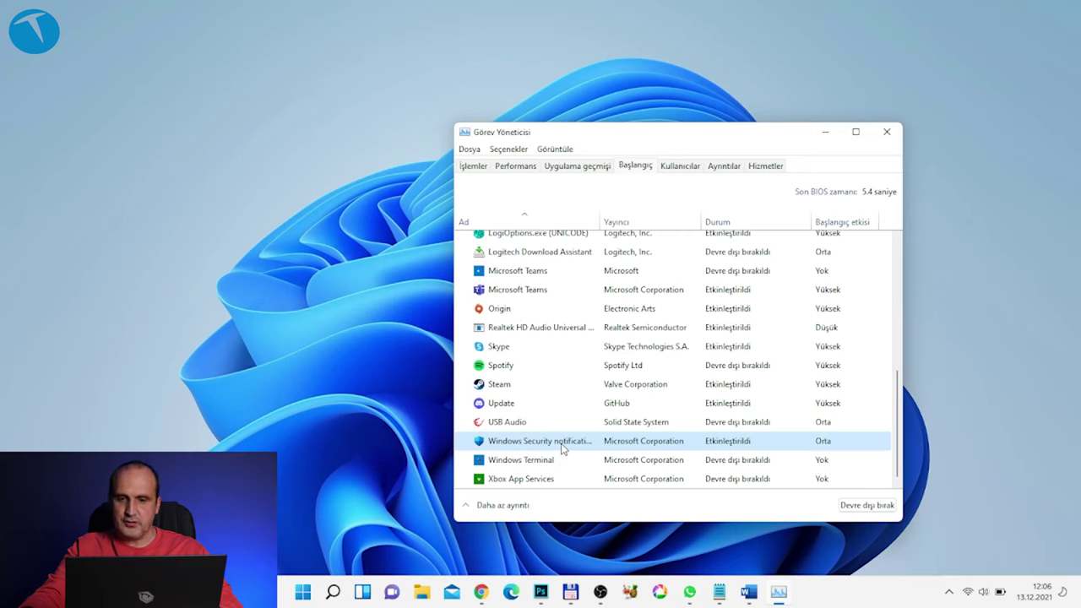
left_click(563, 461)
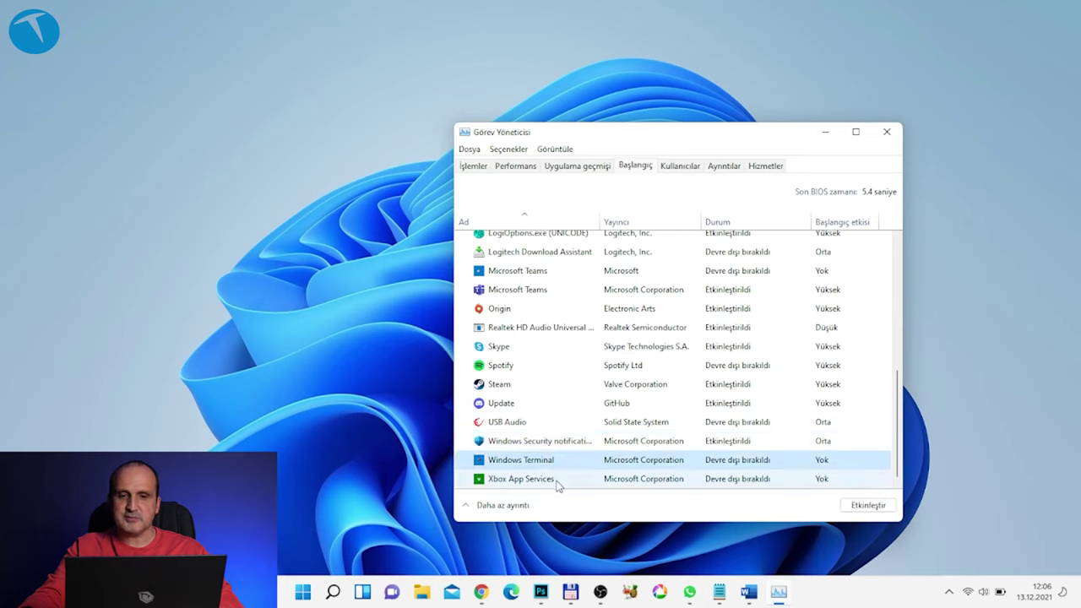
left_click(557, 483)
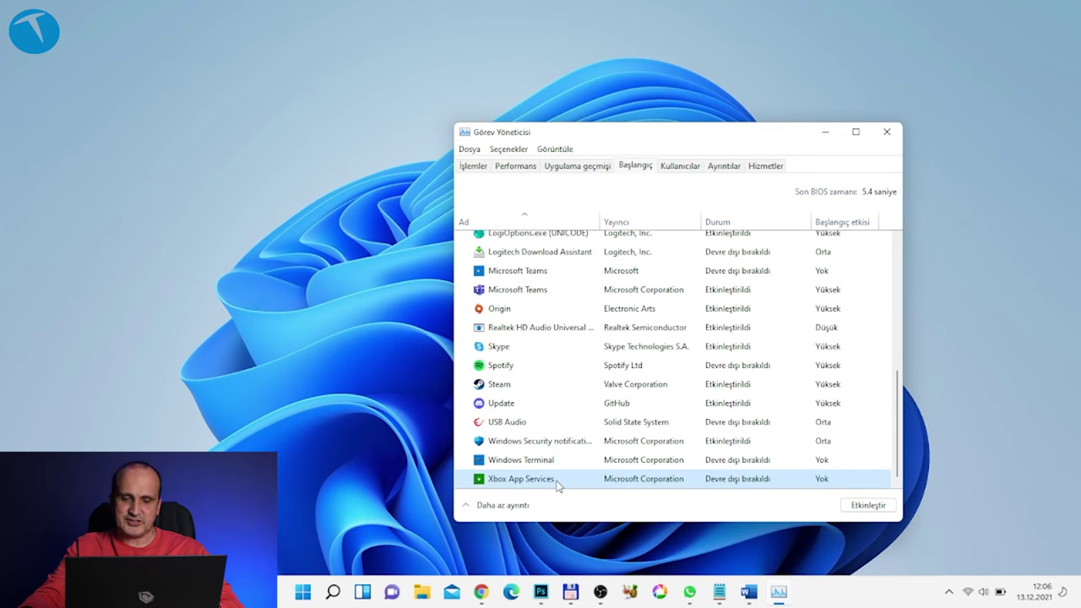
scroll(557, 483, "up", 7)
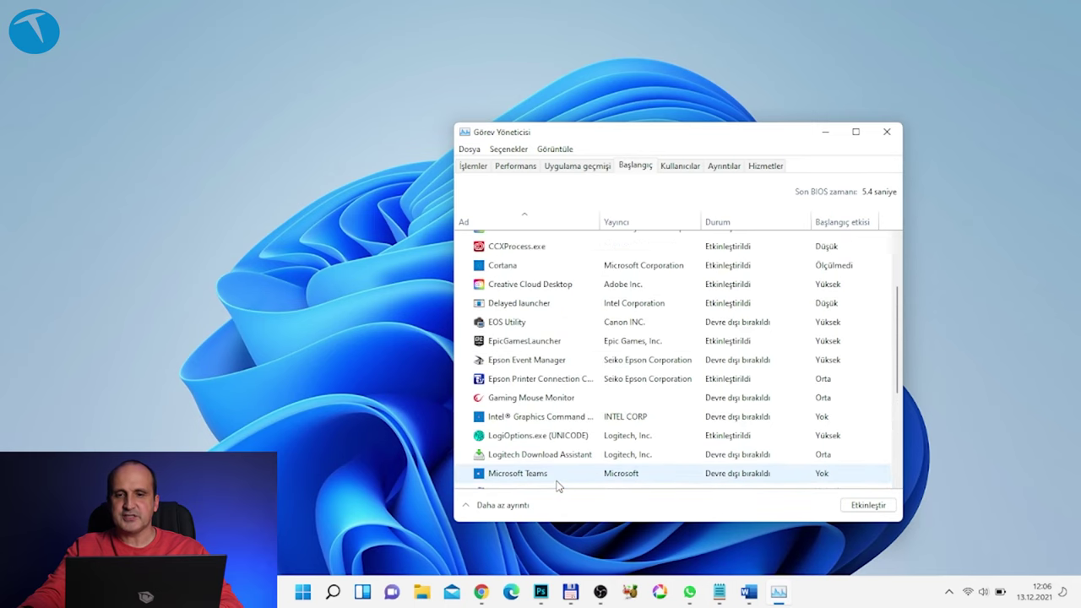